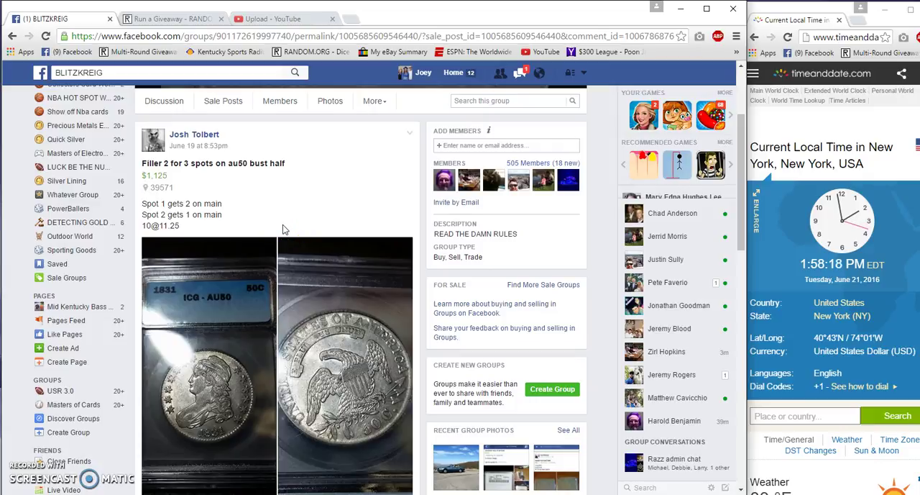
scroll(282, 228, down, 5)
scroll(283, 229, down, 5)
scroll(283, 229, down, 3)
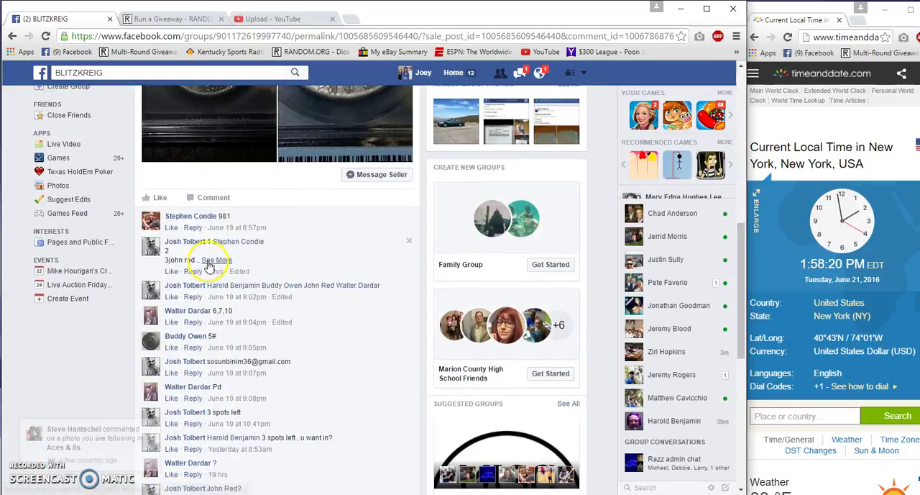
scroll(209, 264, down, 5)
scroll(209, 265, down, 5)
scroll(208, 264, down, 3)
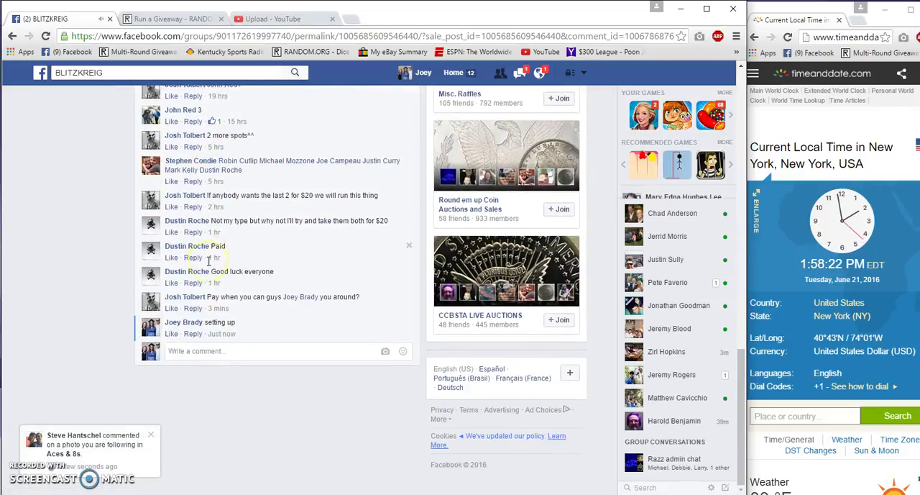
scroll(208, 265, up, 5)
scroll(214, 249, up, 3)
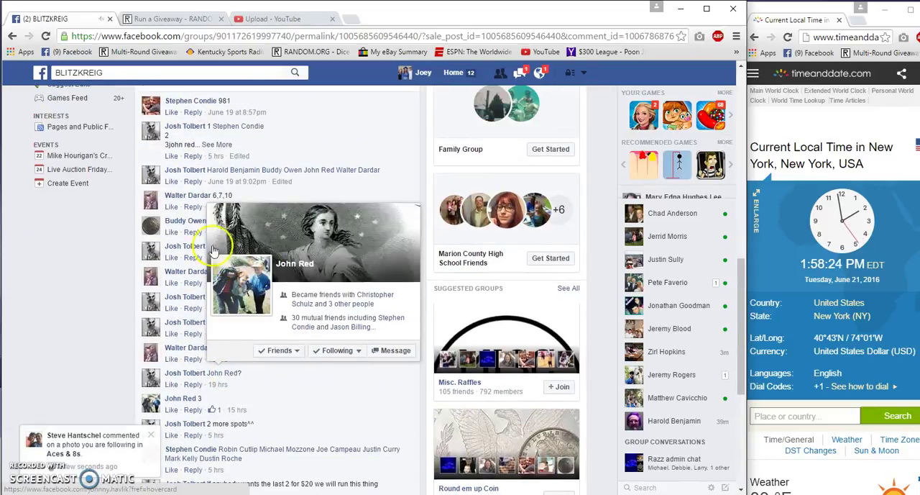
Step: Expand the numbered spot-list comment to show all spots 1–10 with buyer names
click(217, 144)
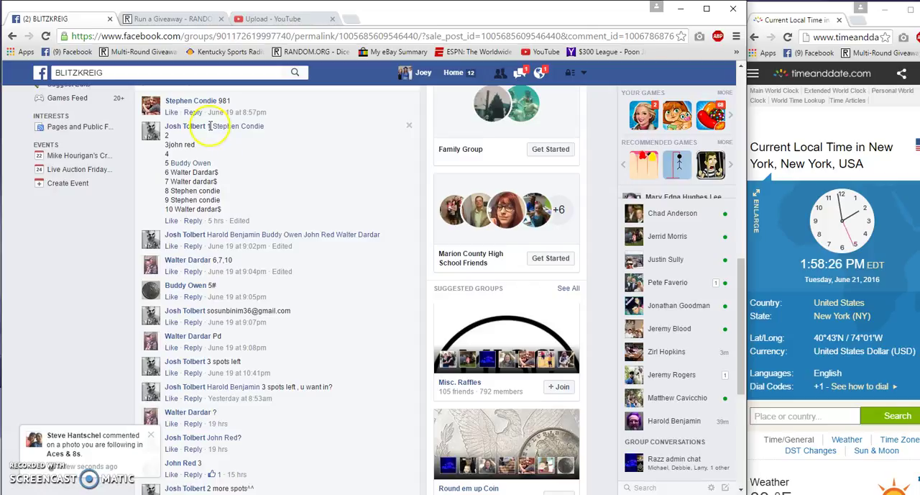
Step: Copy the numbered spots 1–10 list and post a 'Live' comment on the sale thread
drag(208, 126, 256, 210)
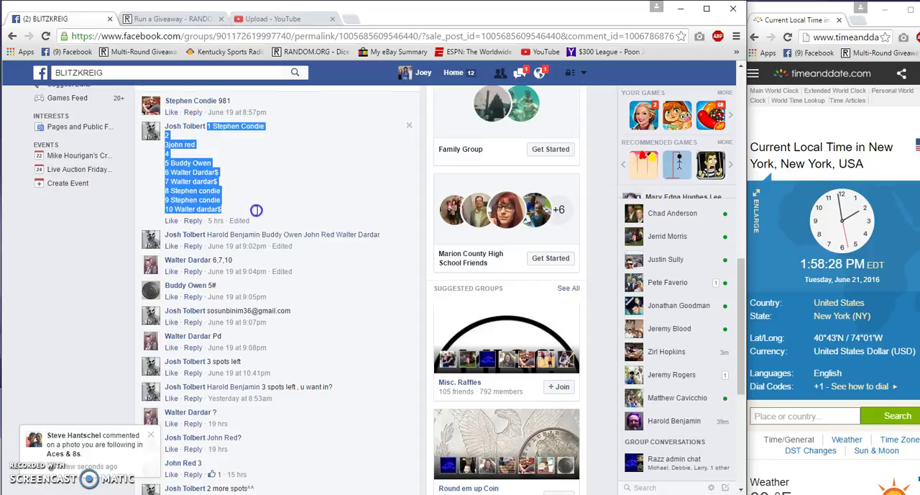
scroll(216, 216, down, 1)
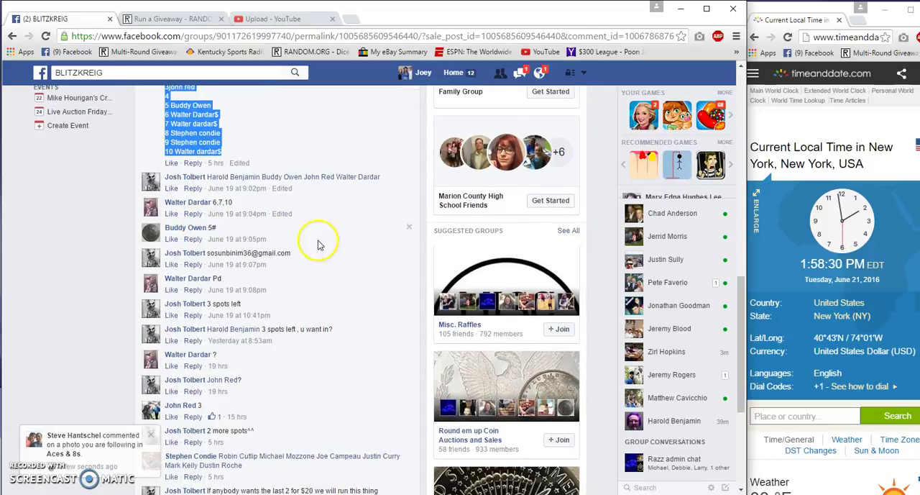
scroll(338, 287, down, 1)
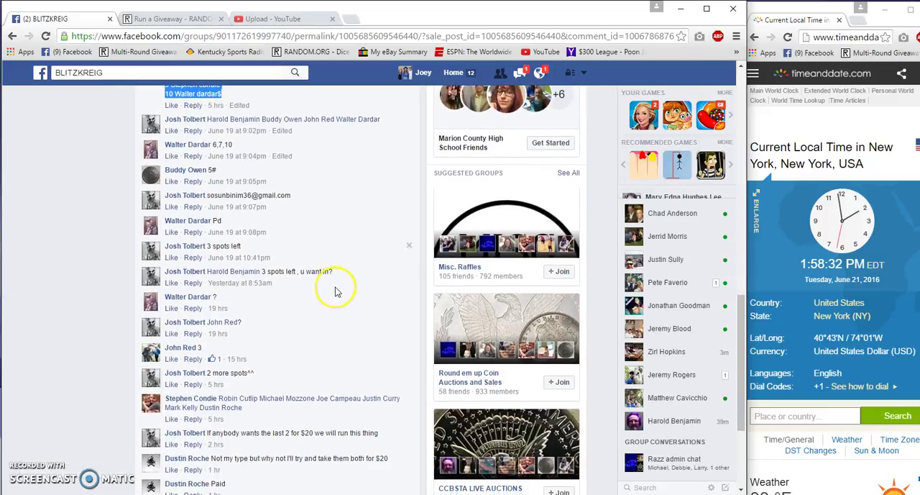
scroll(336, 291, down, 1)
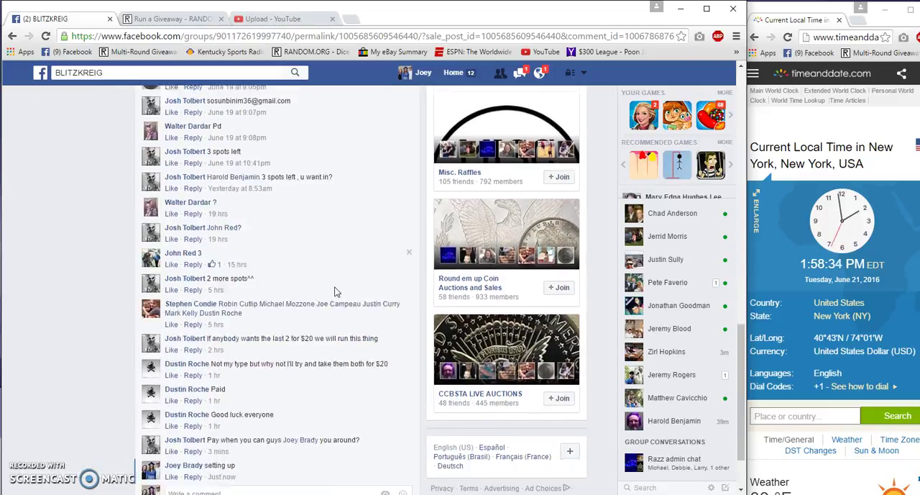
scroll(336, 291, down, 1)
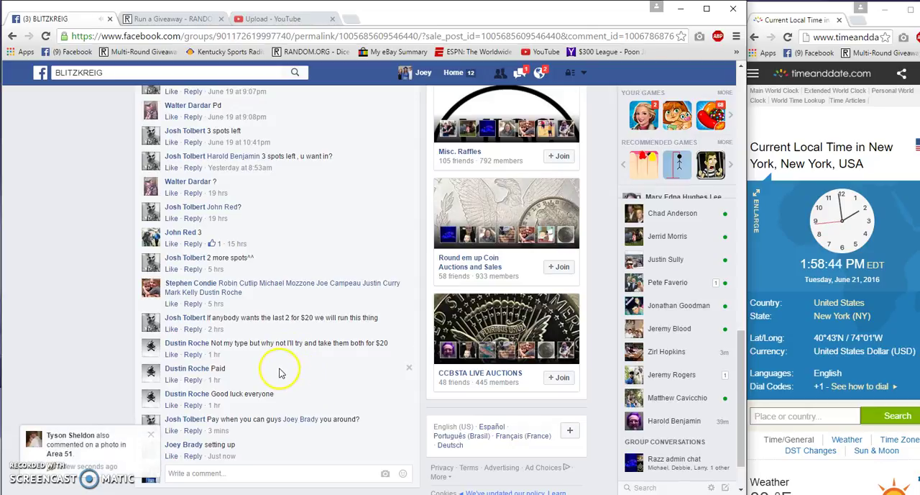
scroll(287, 366, down, 1)
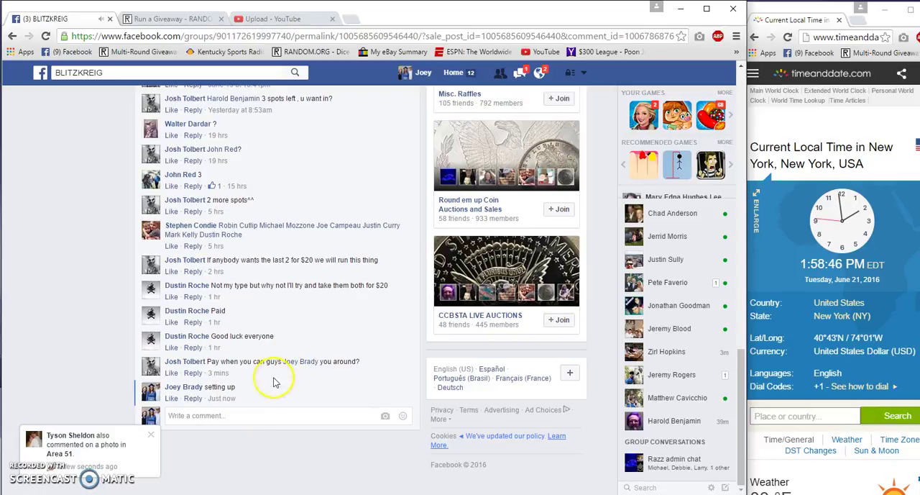
click(245, 415)
text(ve)
key(Return)
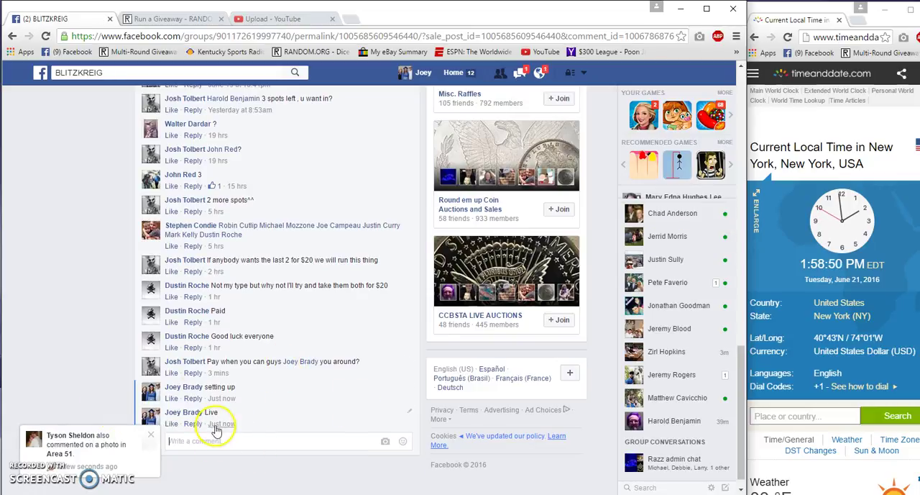
mouse_move(221, 423)
click(166, 18)
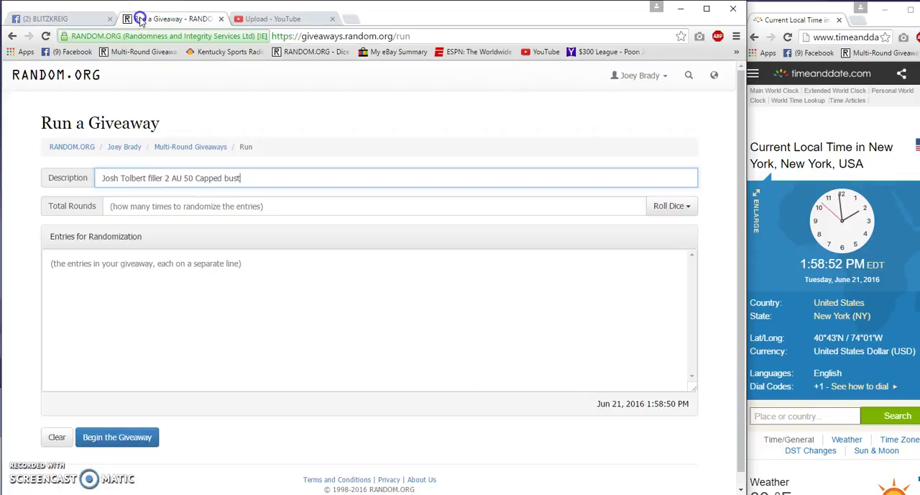
right_click(141, 262)
click(166, 327)
click(121, 294)
click(65, 274)
text(4 Dustin)
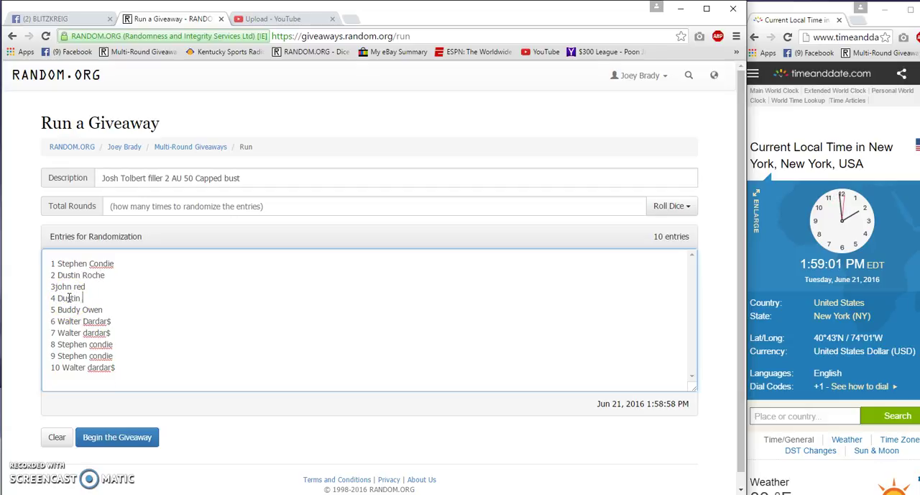
key(Return)
text(Ro)
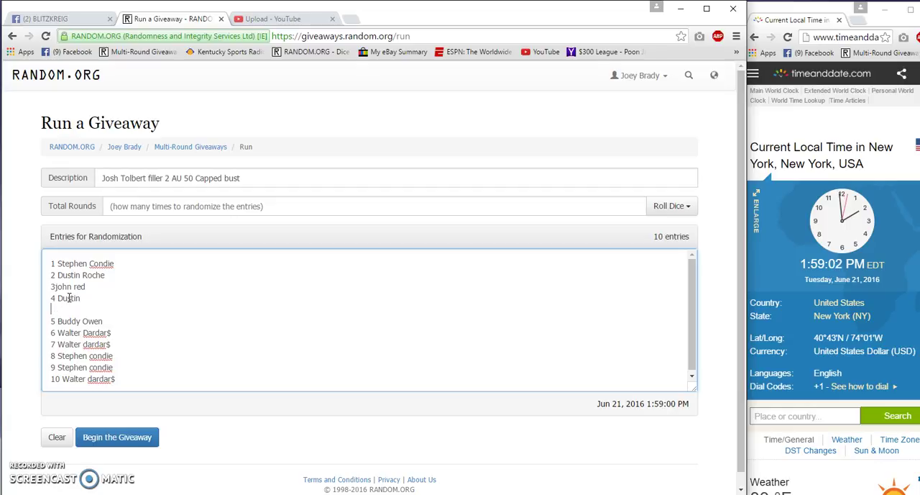
key(BackSpace)
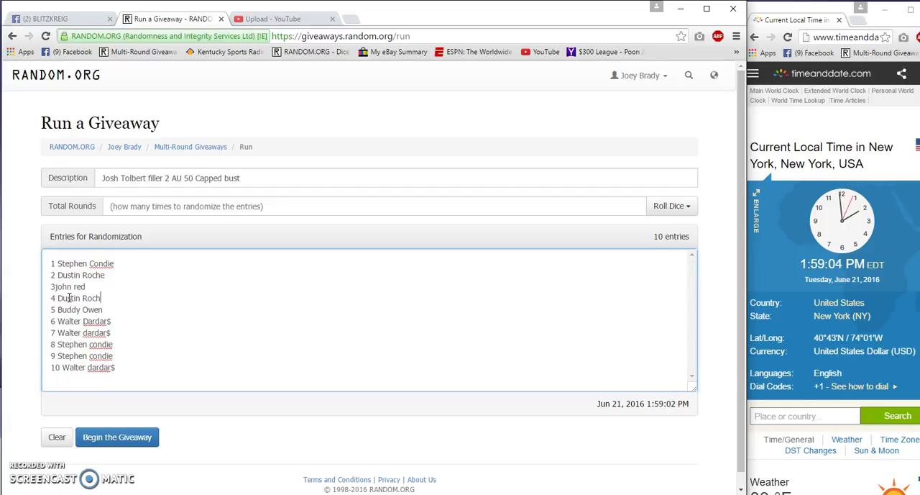
Step: Set nine rounds with a 3d6 dice roll and begin the giveaway
click(671, 206)
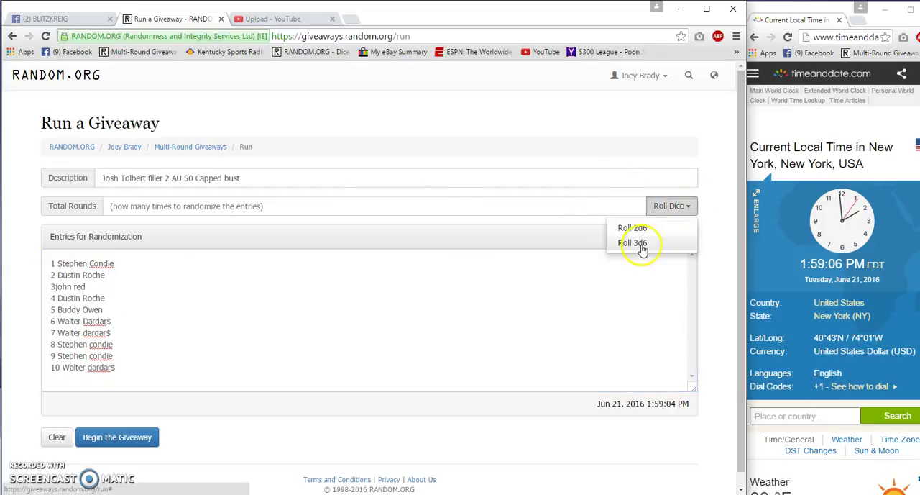
click(647, 247)
click(517, 216)
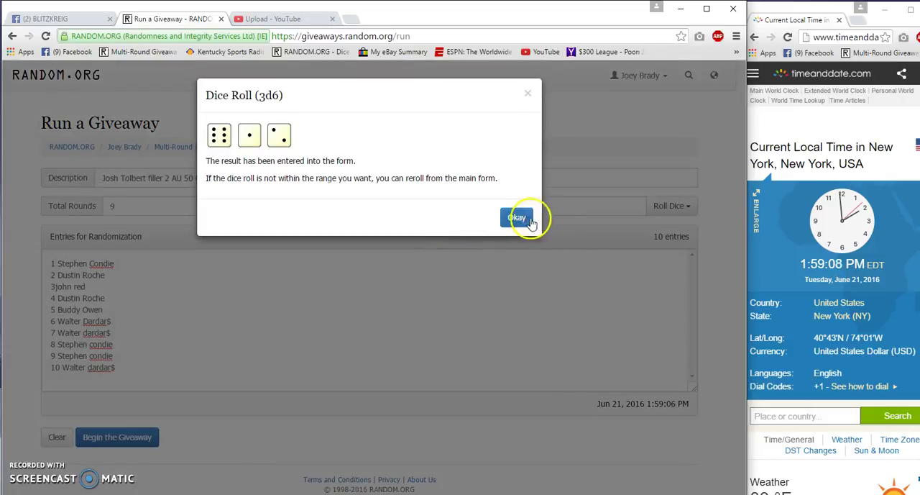
click(117, 436)
Step: Run all nine giveaway rounds to Completed!, leaving 3John red on top, then return to Facebook
click(491, 232)
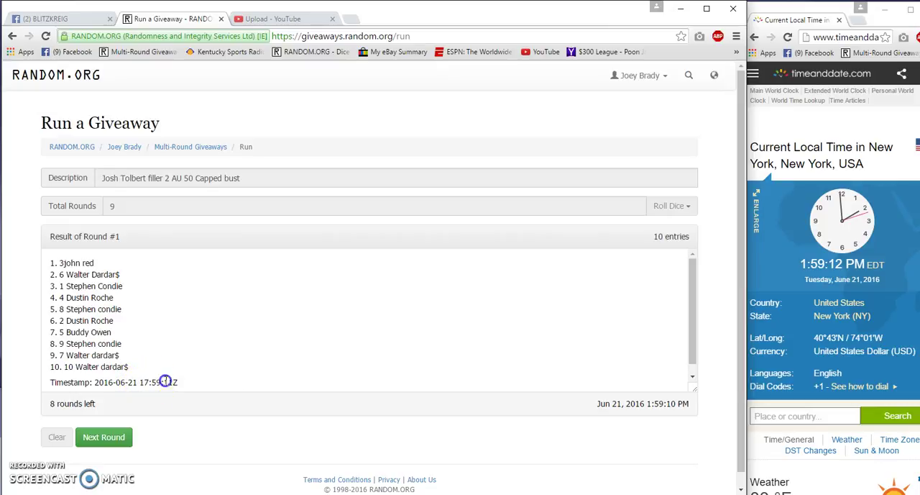
click(107, 436)
click(107, 436)
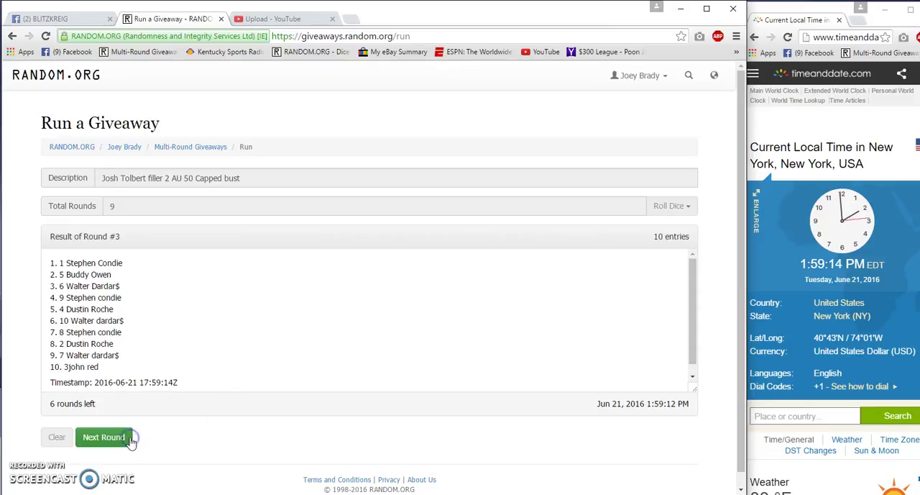
click(130, 438)
click(131, 438)
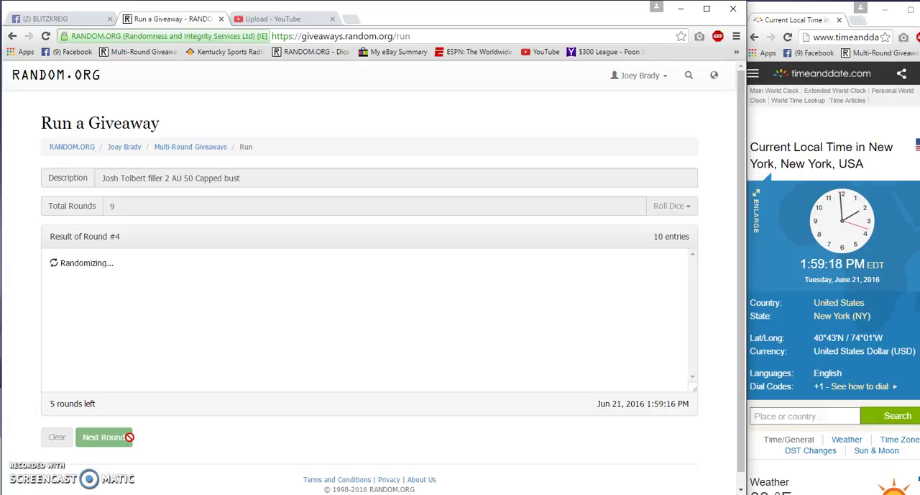
click(108, 437)
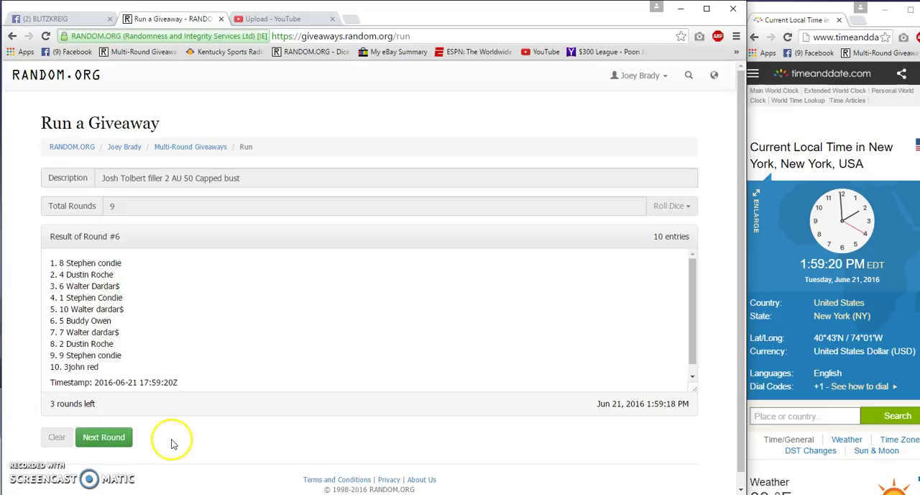
click(108, 436)
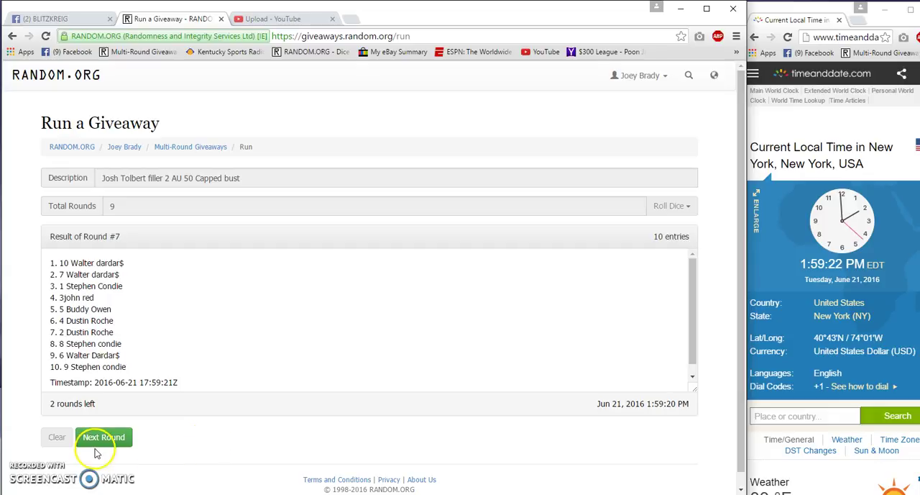
click(104, 436)
click(104, 436)
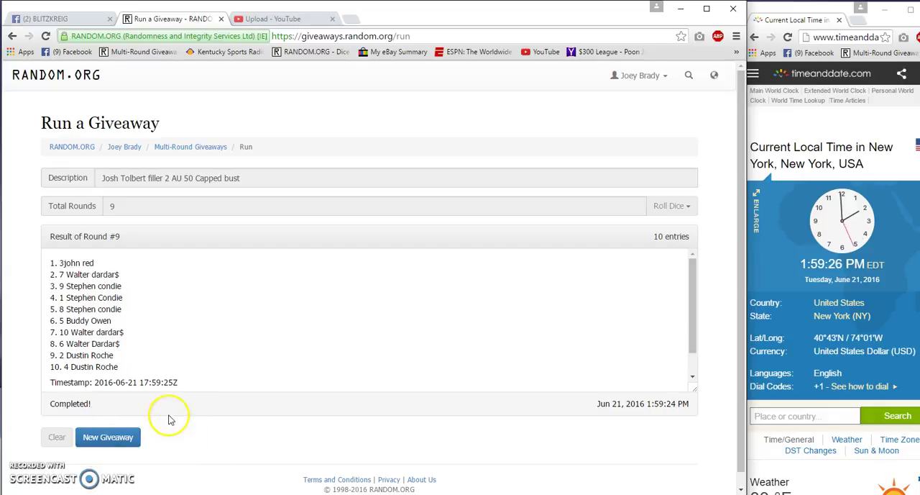
click(45, 19)
text(good luck final rol)
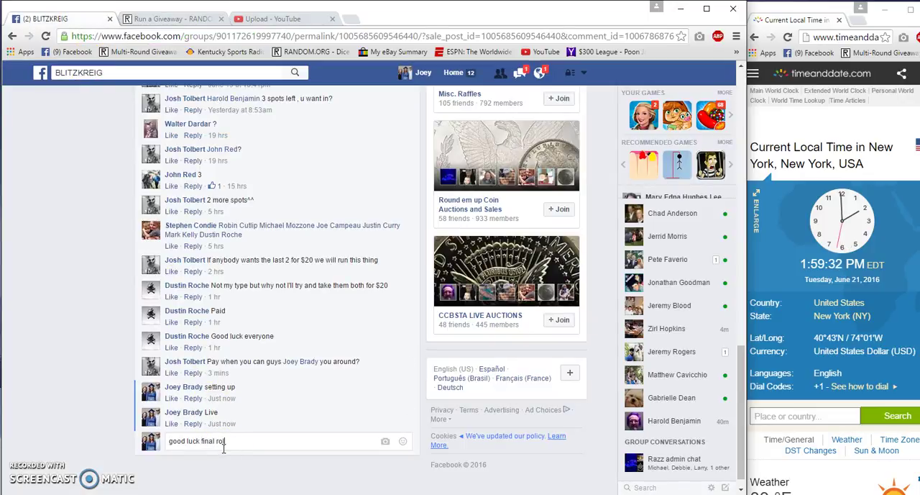
Step: Post 'good luck final rol' and select the top two giveaway winners
key(Return)
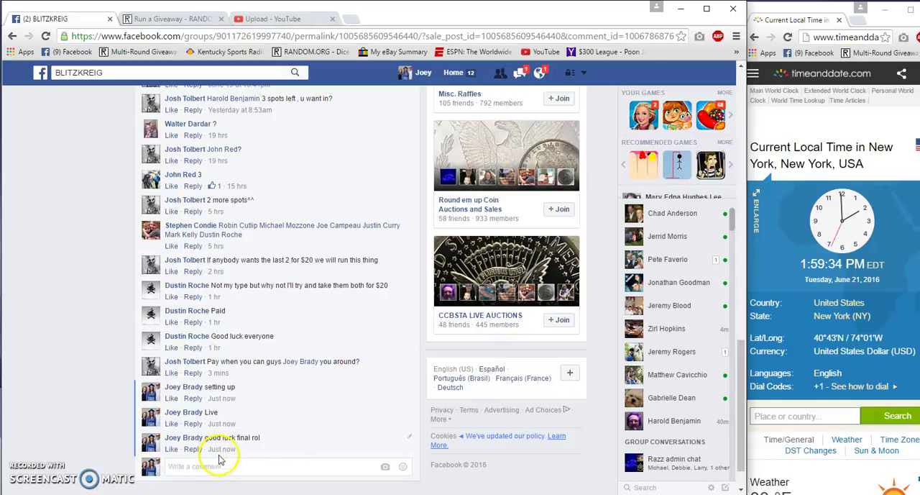
click(158, 19)
drag(49, 260, 181, 280)
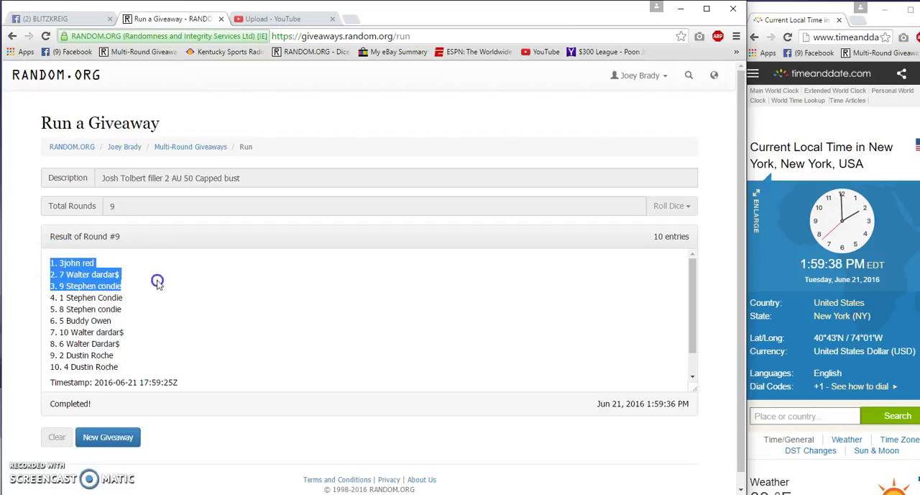
drag(48, 260, 171, 276)
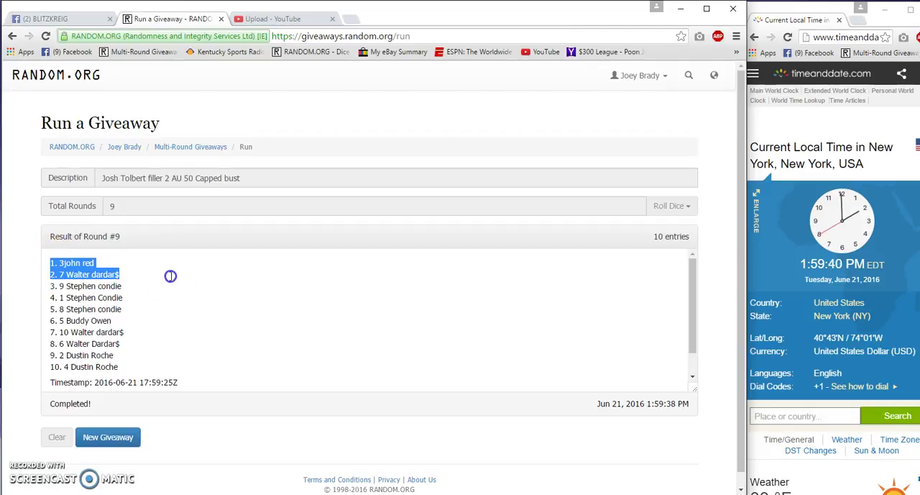
drag(85, 263, 122, 192)
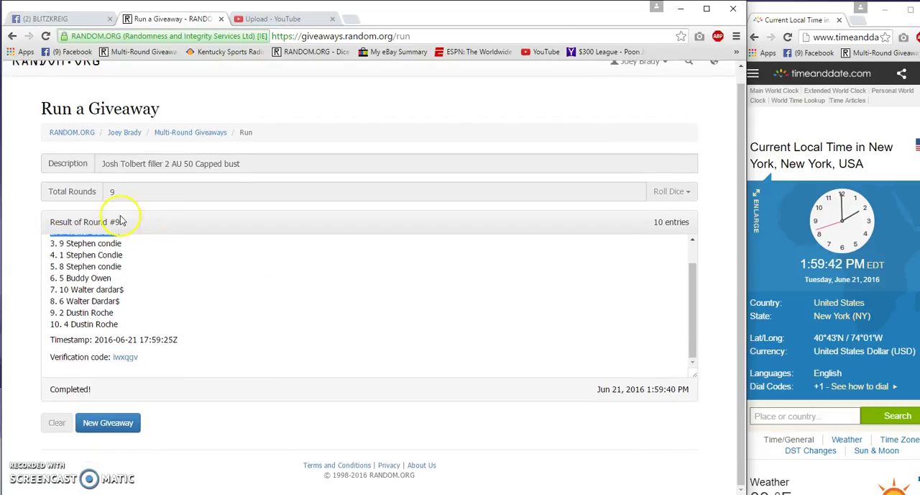
Step: Copy the two winners from the verification page, then post 'Done' on the Facebook thread
click(125, 357)
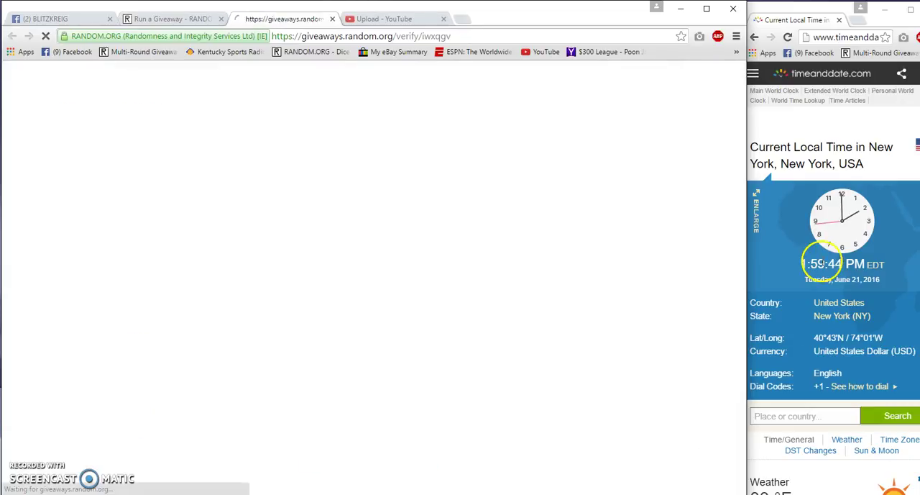
scroll(353, 309, down, 5)
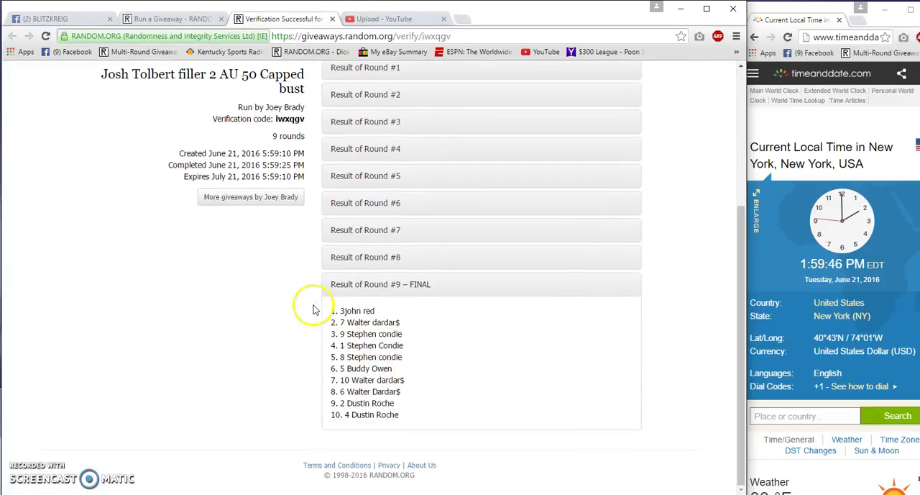
drag(309, 306, 449, 317)
right_click(338, 309)
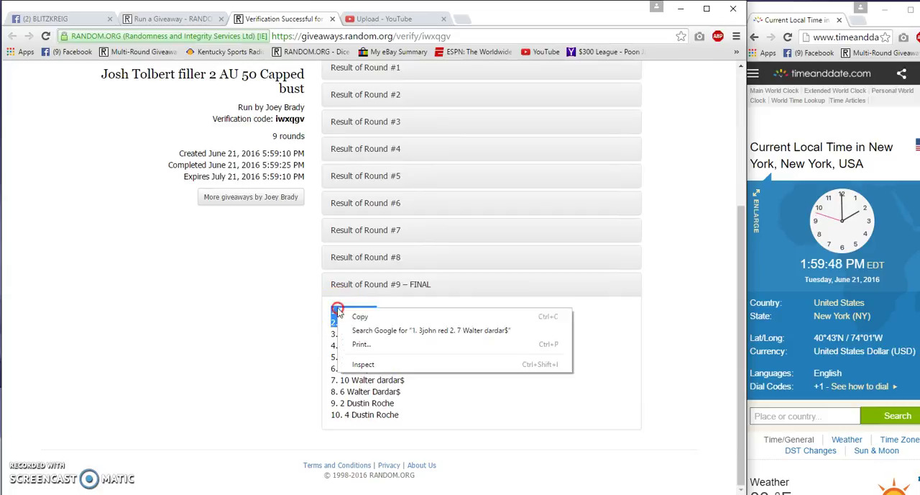
click(345, 322)
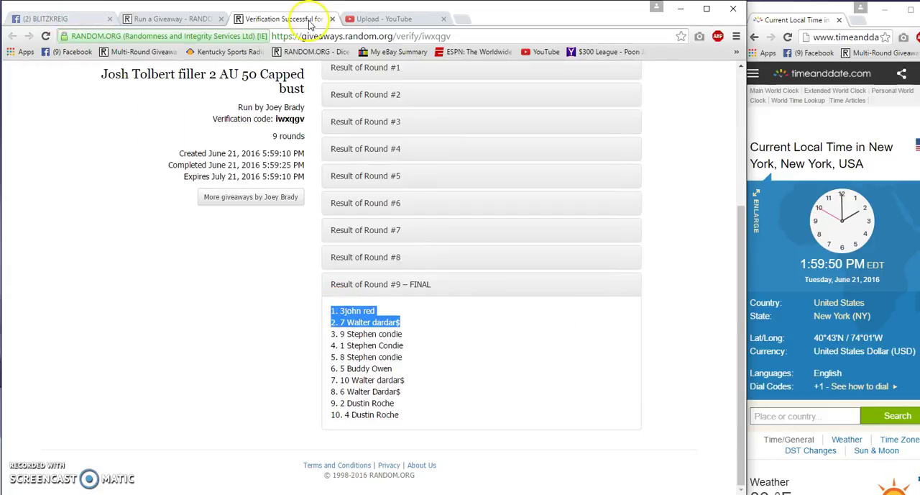
key(ctrl+w)
click(50, 18)
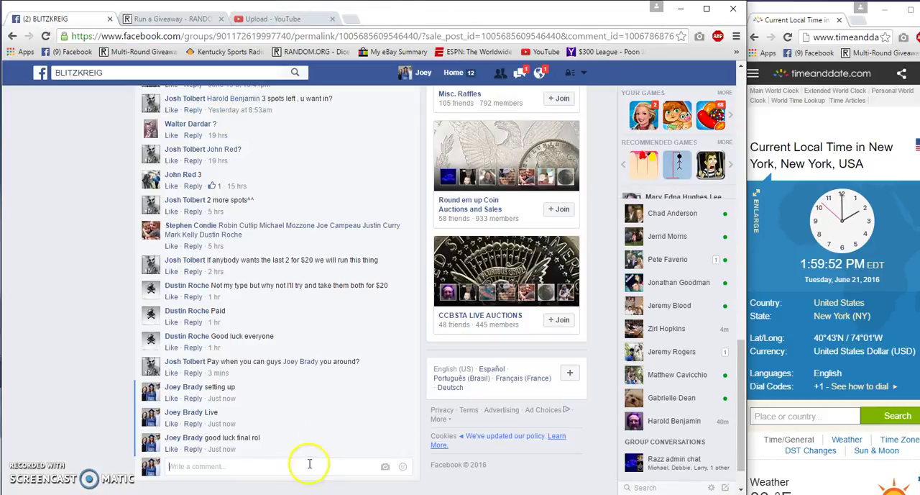
text(Done)
key(Return)
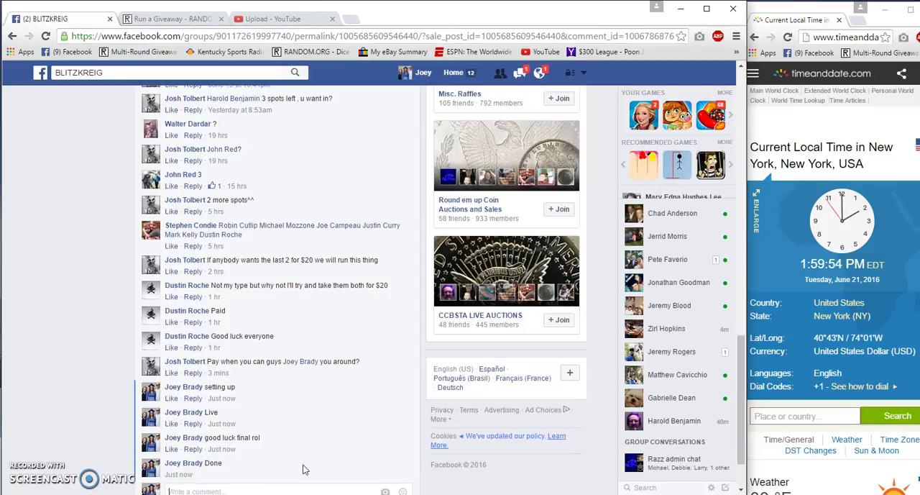